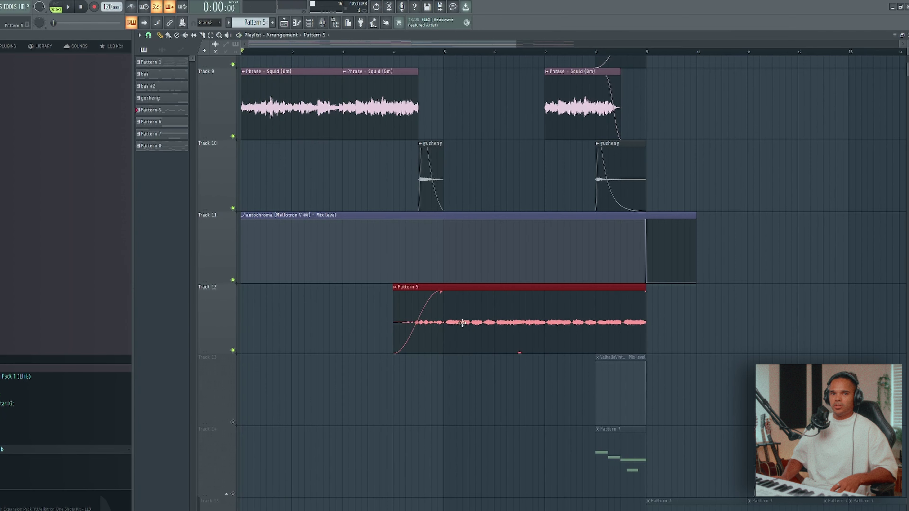
Inspect the Pattern 5 audio clip's settings and try extending the clip's start on Track 12 back to bar 1.
{"action": "double_click", "coordinate": [473, 293]}
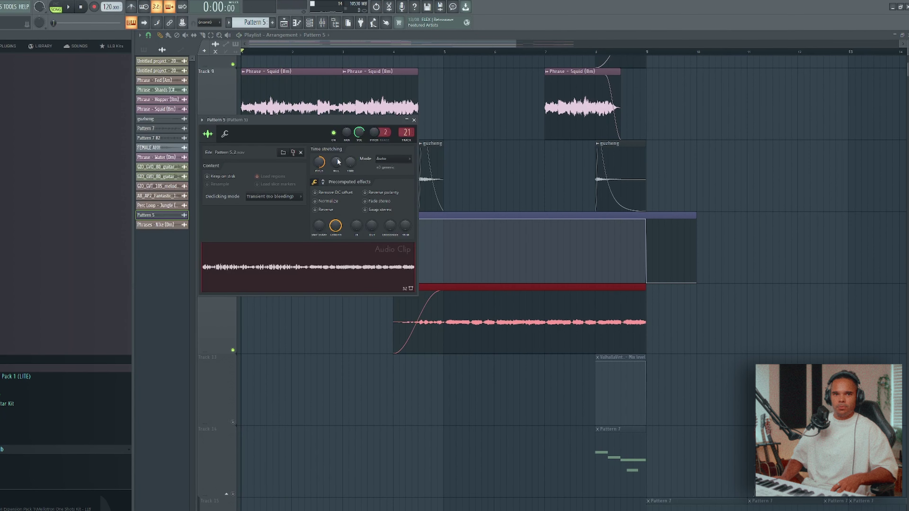
{"action": "key", "text": "F9"}
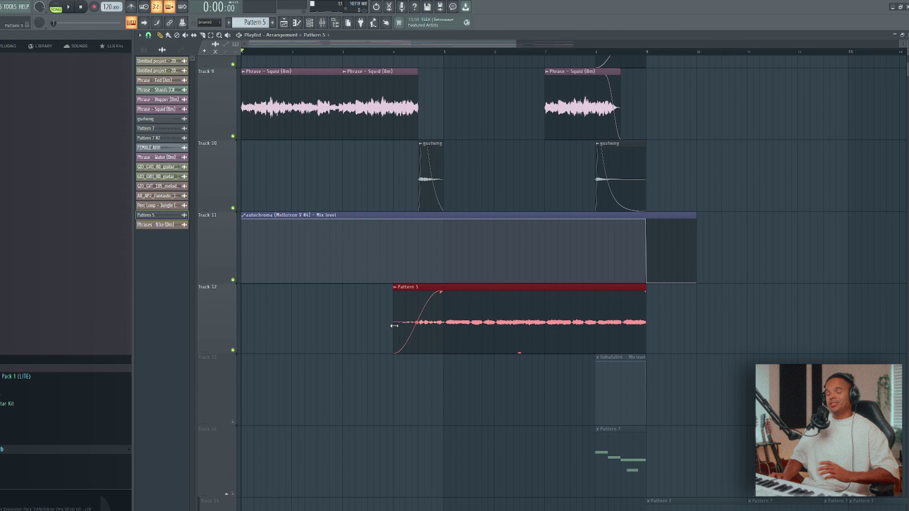
{"action": "left_click_drag", "start_coordinate": [394, 325], "coordinate": [103, 311]}
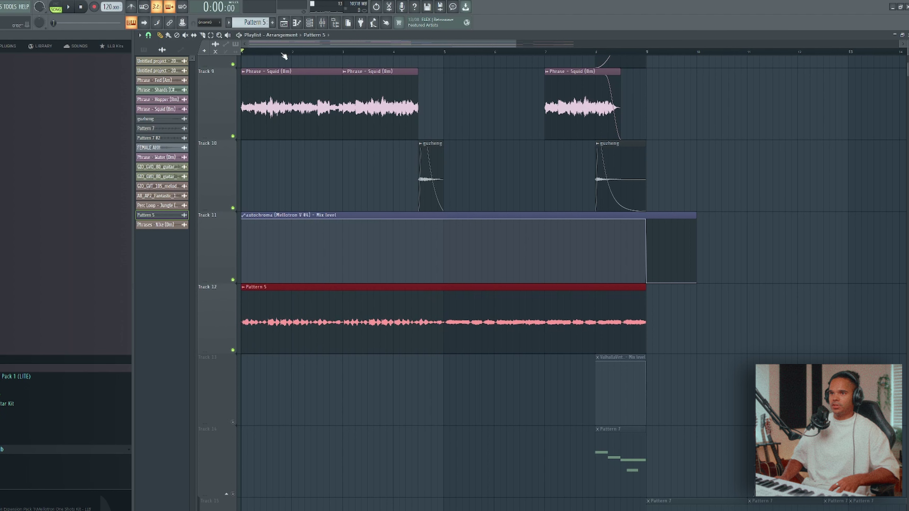
{"action": "key", "text": "space"}
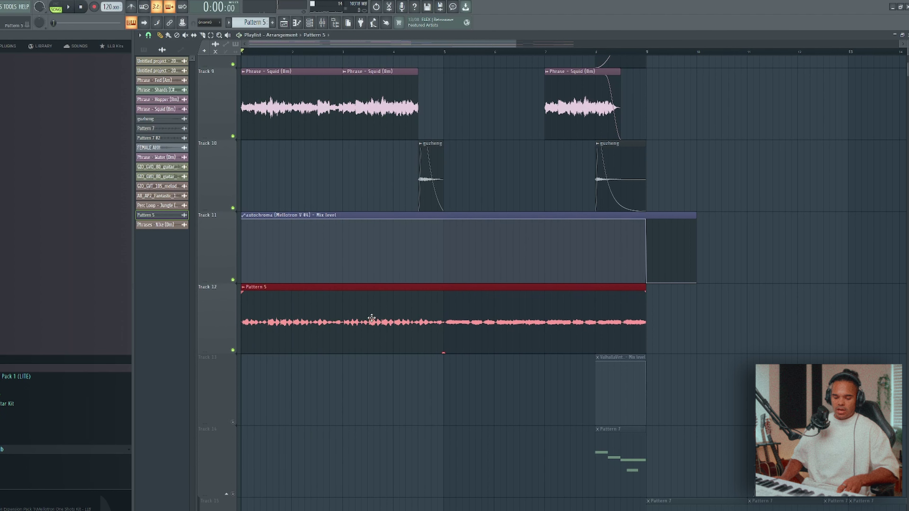
{"action": "key", "text": "ctrl+z"}
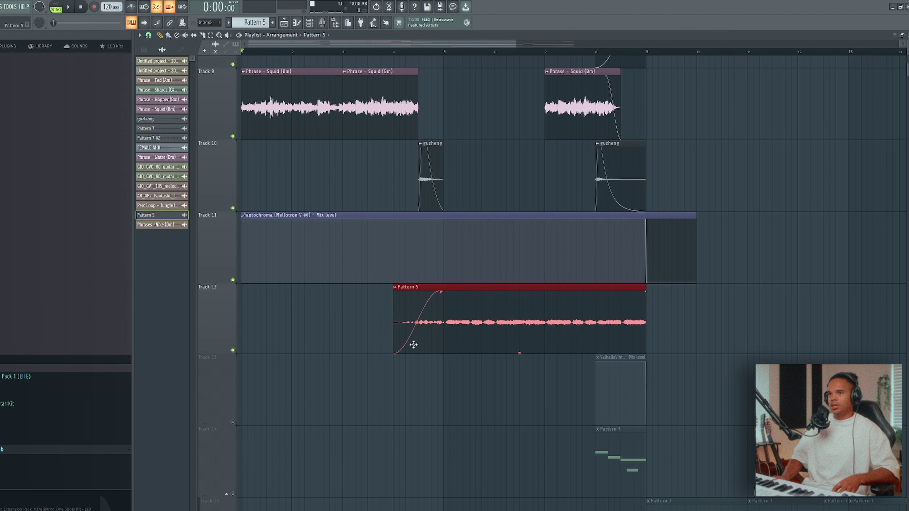
Temporarily extend the start of the Pattern 5 clip on Track 12, and trim it back to bar 4.
{"action": "scroll", "coordinate": [411, 351], "scroll_direction": "up", "scroll_amount": 3}
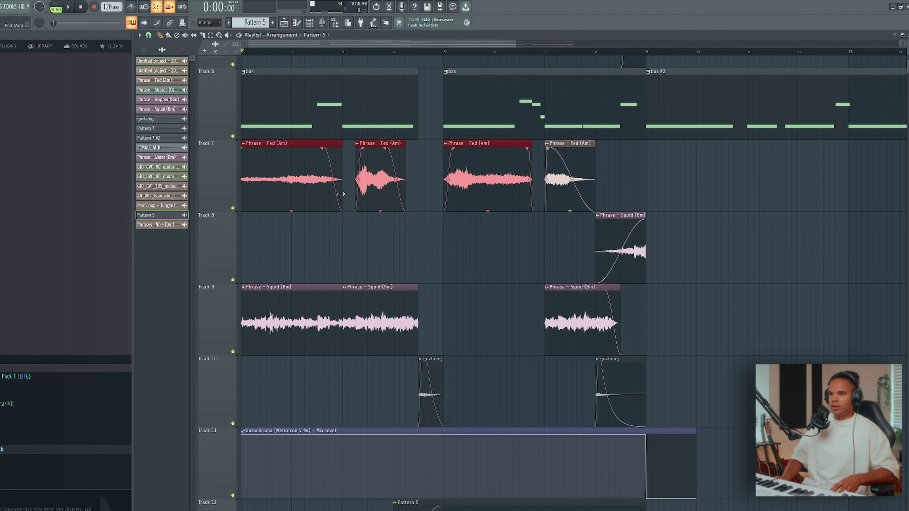
{"action": "scroll", "coordinate": [340, 193], "scroll_direction": "up", "scroll_amount": 2}
{"action": "scroll", "coordinate": [500, 325], "scroll_direction": "down", "scroll_amount": 3}
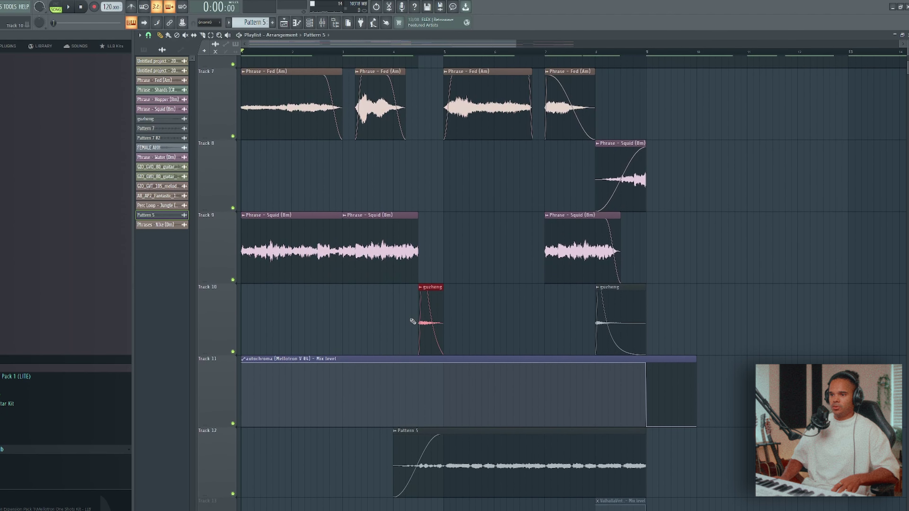
{"action": "scroll", "coordinate": [413, 321], "scroll_direction": "down", "scroll_amount": 3}
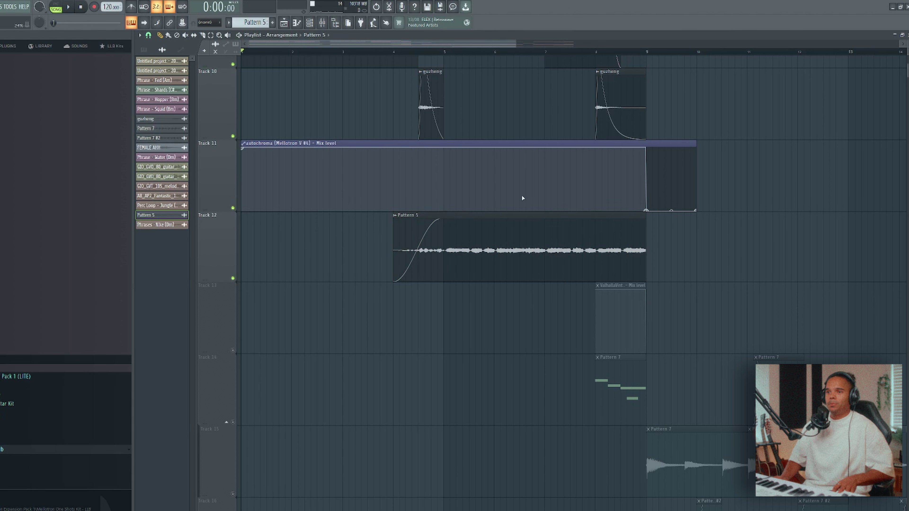
{"action": "left_click_drag", "start_coordinate": [377, 261], "coordinate": [299, 217]}
{"action": "left_click_drag", "start_coordinate": [304, 259], "coordinate": [396, 261]}
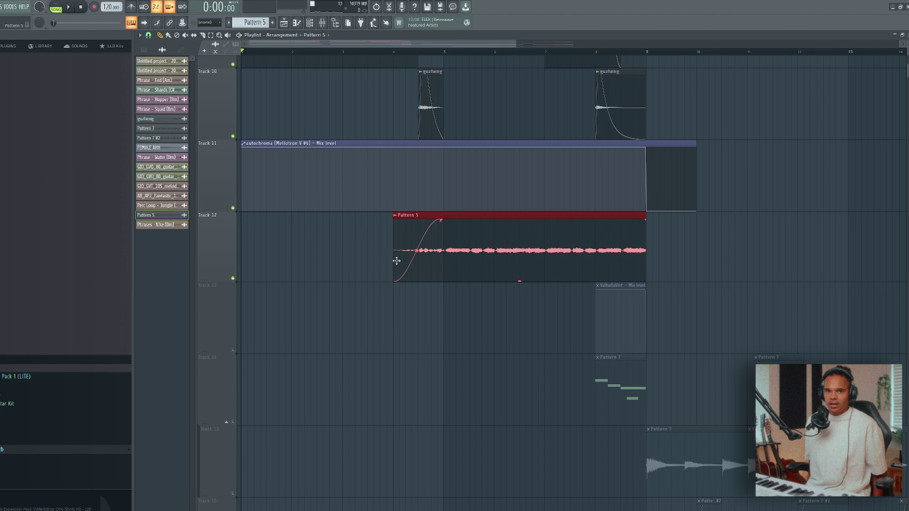
Play the arrangement from the start and review the clips leading up to Pattern 5 on Track 12.
{"action": "key", "text": "space"}
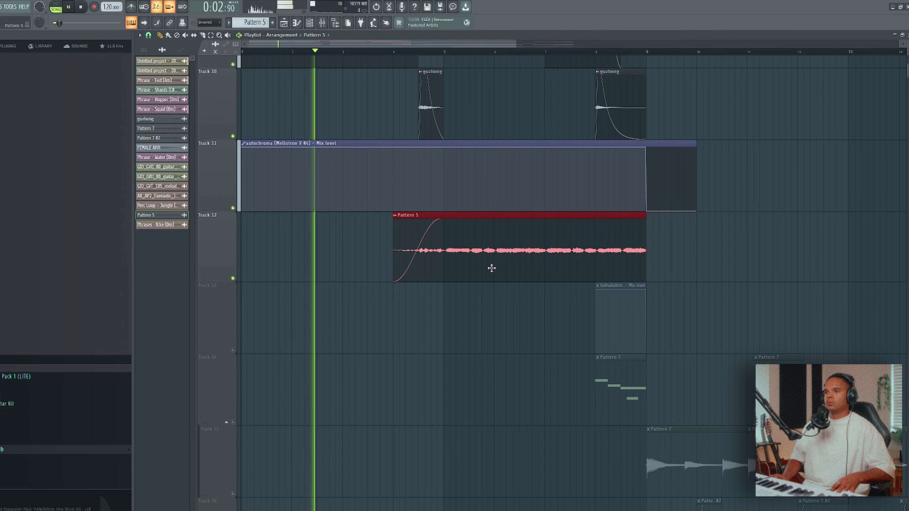
{"action": "scroll", "coordinate": [519, 297], "scroll_direction": "up", "scroll_amount": 1}
{"action": "scroll", "coordinate": [530, 300], "scroll_direction": "up", "scroll_amount": 1}
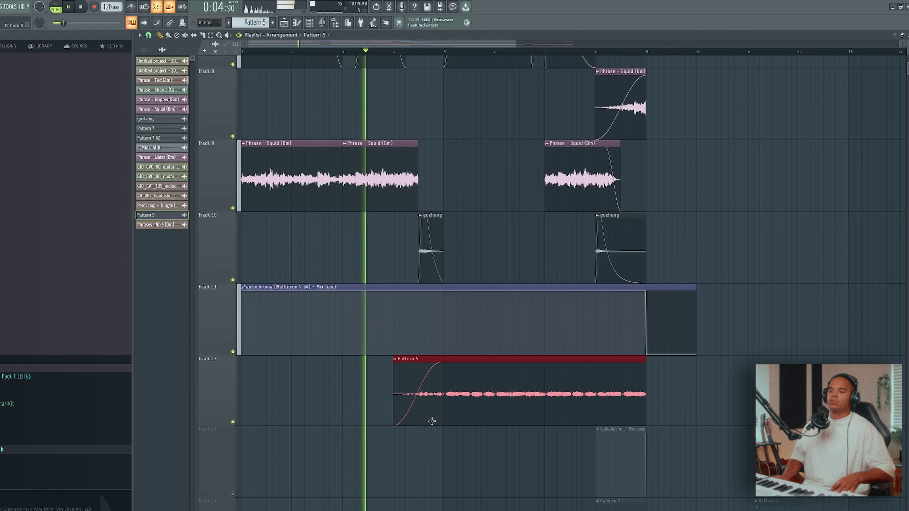
{"action": "scroll", "coordinate": [501, 412], "scroll_direction": "down", "scroll_amount": 1}
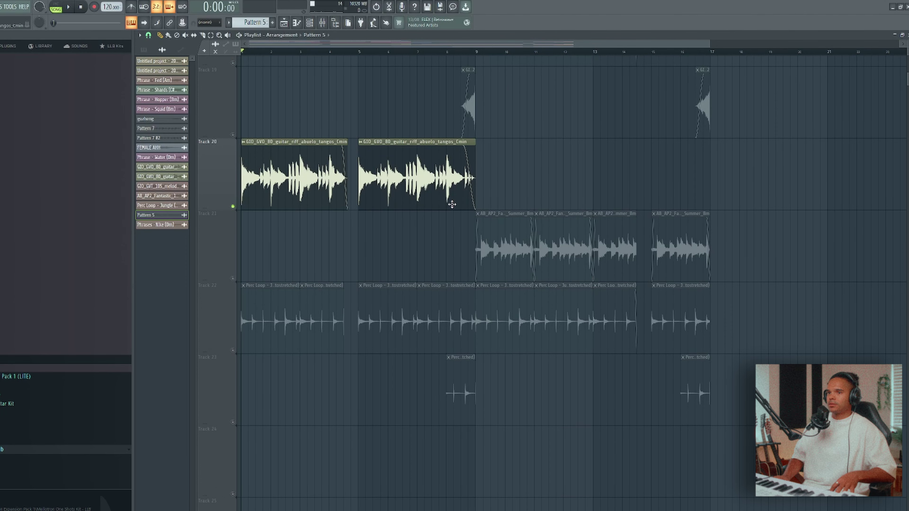
Play the soloed guitar riff clips on Track 20 from the start of the arrangement, and stop playback.
{"action": "key", "text": "space"}
{"action": "scroll", "coordinate": [266, 175], "scroll_direction": "up", "scroll_amount": 2}
{"action": "scroll", "coordinate": [321, 81], "scroll_direction": "up", "scroll_amount": 2}
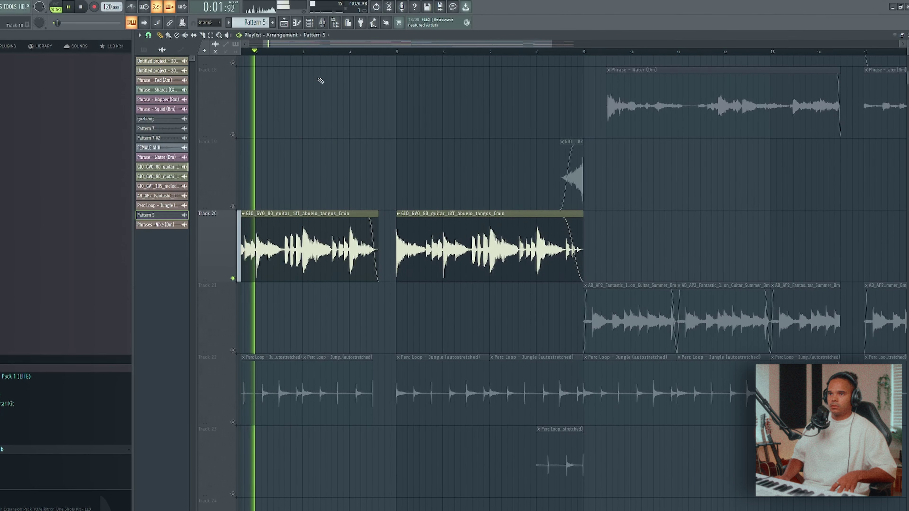
{"action": "scroll", "coordinate": [340, 55], "scroll_direction": "left", "scroll_amount": 2}
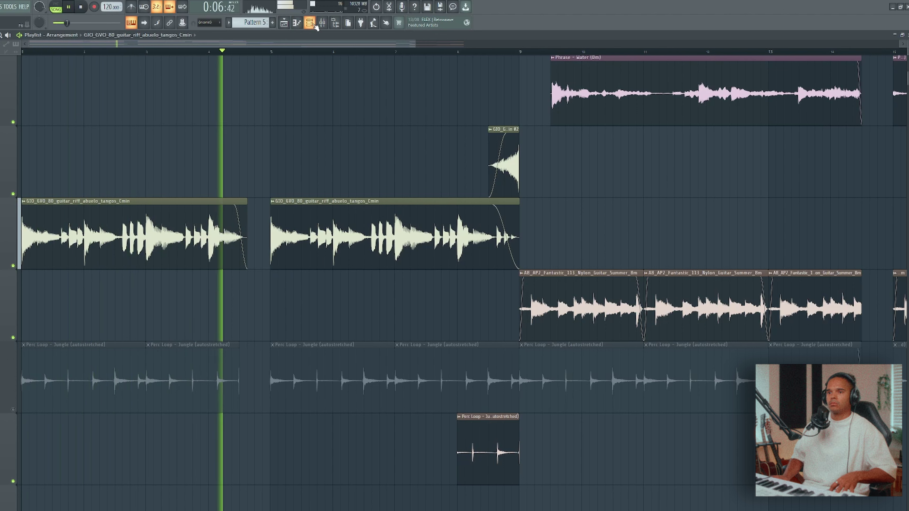
{"action": "key", "text": "space"}
Examine the faded end of the first guitar riff clip and the settings of the reversed guitar clip before bar 9.
{"action": "left_click", "coordinate": [261, 246]}
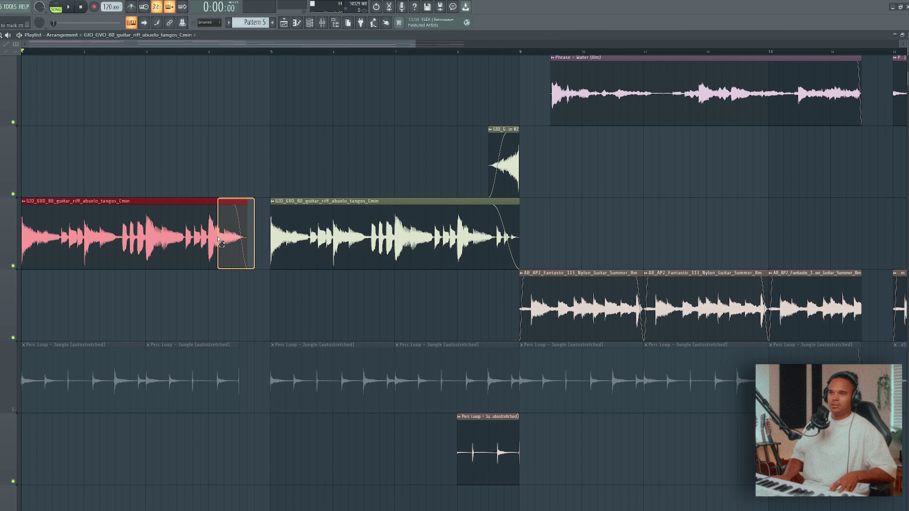
{"action": "left_click", "coordinate": [260, 249]}
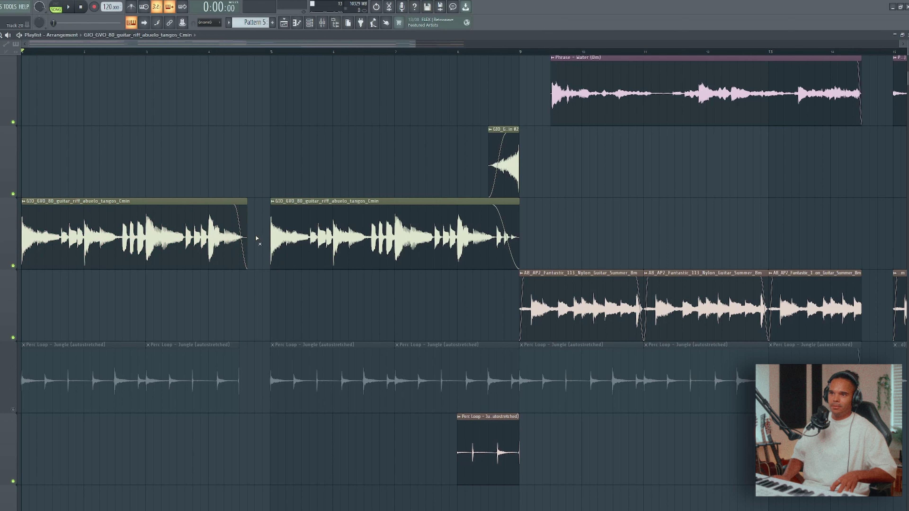
{"action": "scroll", "coordinate": [257, 238], "scroll_direction": "up", "scroll_amount": 10}
{"action": "scroll", "coordinate": [265, 159], "scroll_direction": "down", "scroll_amount": 10}
{"action": "scroll", "coordinate": [490, 184], "scroll_direction": "up", "scroll_amount": 3}
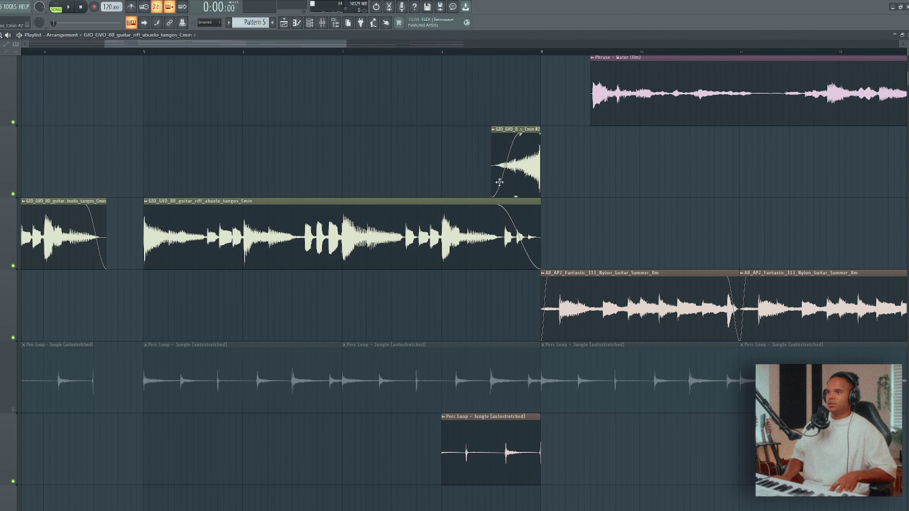
{"action": "double_click", "coordinate": [530, 174]}
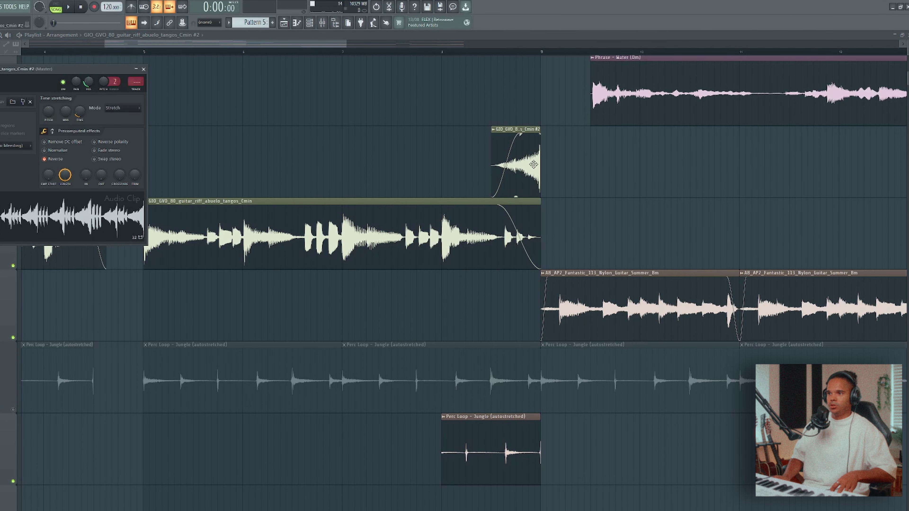
{"action": "left_click", "coordinate": [492, 192]}
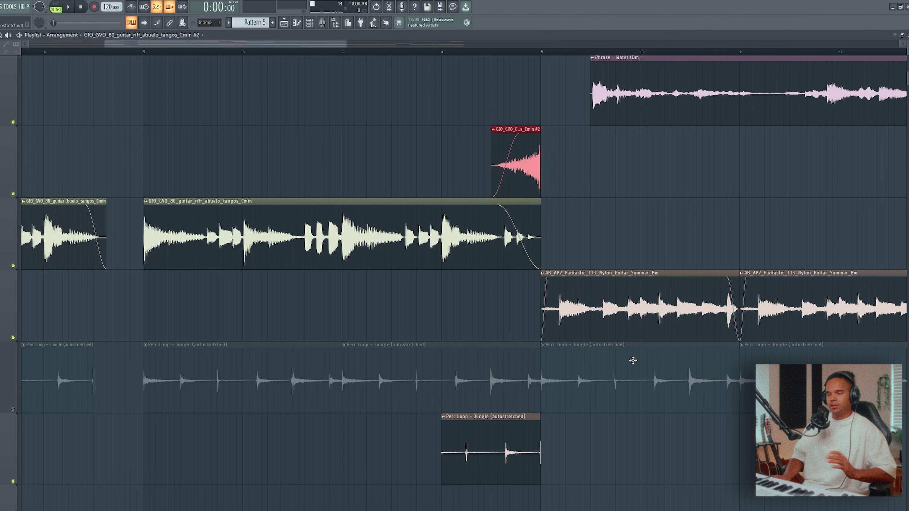
Play the soloed Perc Loop - Jungle clips from the start of the arrangement, and stop playback.
{"action": "scroll", "coordinate": [656, 326], "scroll_direction": "down", "scroll_amount": 2}
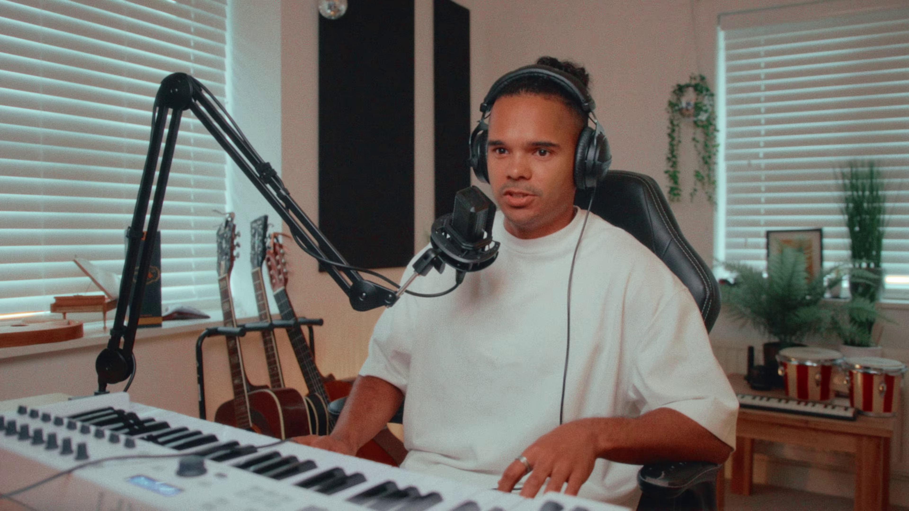
{"action": "key", "text": "space"}
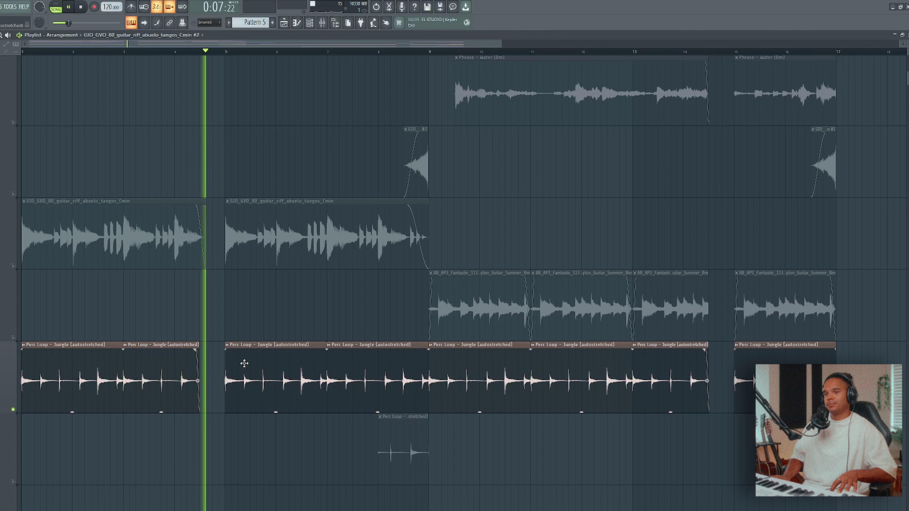
{"action": "key", "text": "space"}
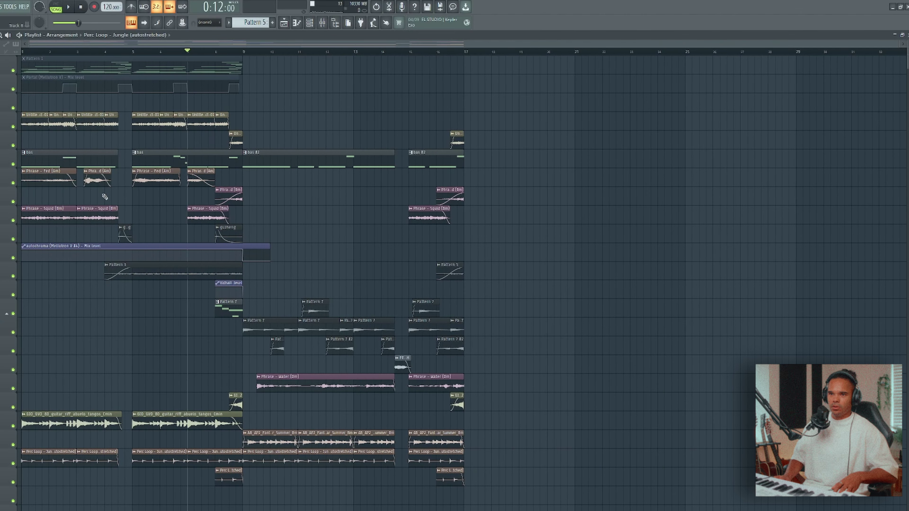
Select the Pattern 7 note clip, its reverb mix automation clip and the first Pattern 7 audio clip.
{"action": "left_click_drag", "start_coordinate": [52, 223], "coordinate": [170, 441]}
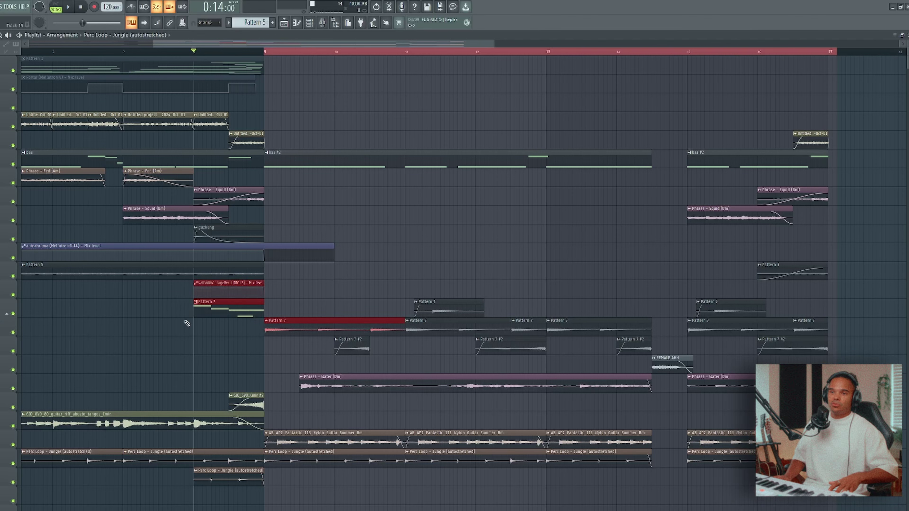
{"action": "left_click_drag", "start_coordinate": [258, 315], "coordinate": [278, 327]}
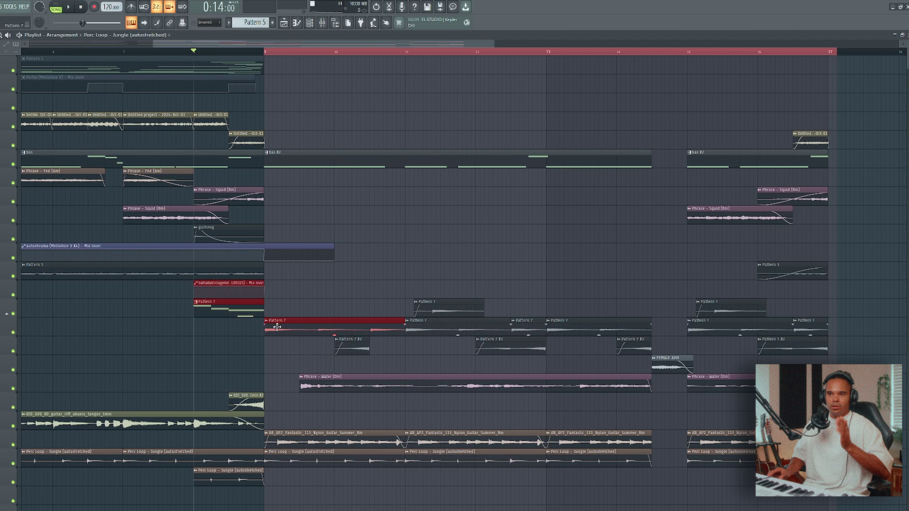
{"action": "scroll", "coordinate": [240, 315], "scroll_direction": "up", "scroll_amount": 1}
{"action": "left_click_drag", "start_coordinate": [167, 281], "coordinate": [173, 297], "text": "ctrl"}
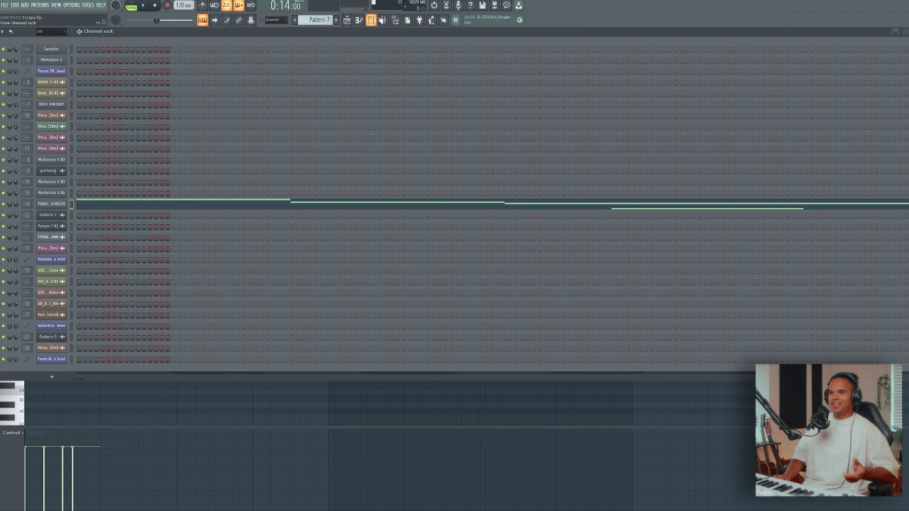
View and play the Pattern 7 notes of the PIANO LUXURIOUS channel in the piano roll, and return to the playlist.
{"action": "left_click", "coordinate": [75, 204]}
{"action": "key", "text": "space"}
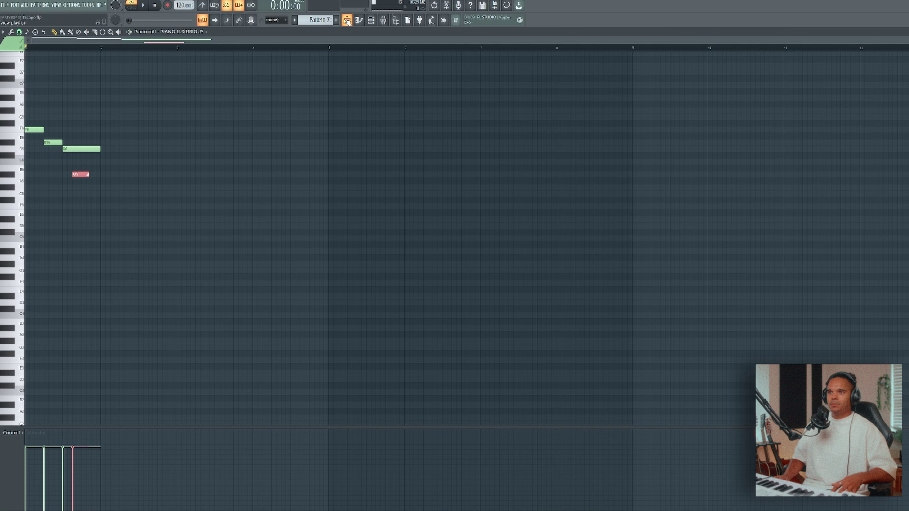
{"action": "left_click", "coordinate": [347, 21]}
Check the piano's ValhallaVintageVerb settings and extend its Mix level automation clip on Track 13 slightly past bar 9.
{"action": "key", "text": "F9"}
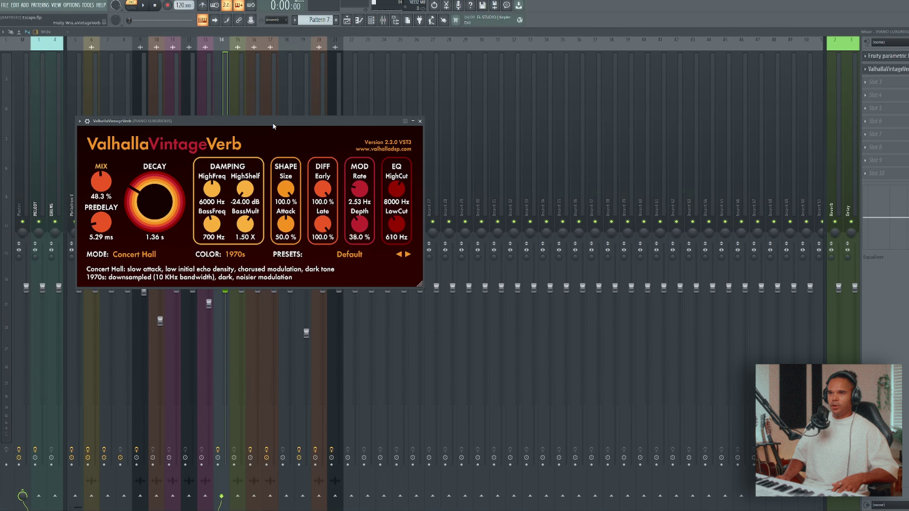
{"action": "left_click", "coordinate": [347, 20]}
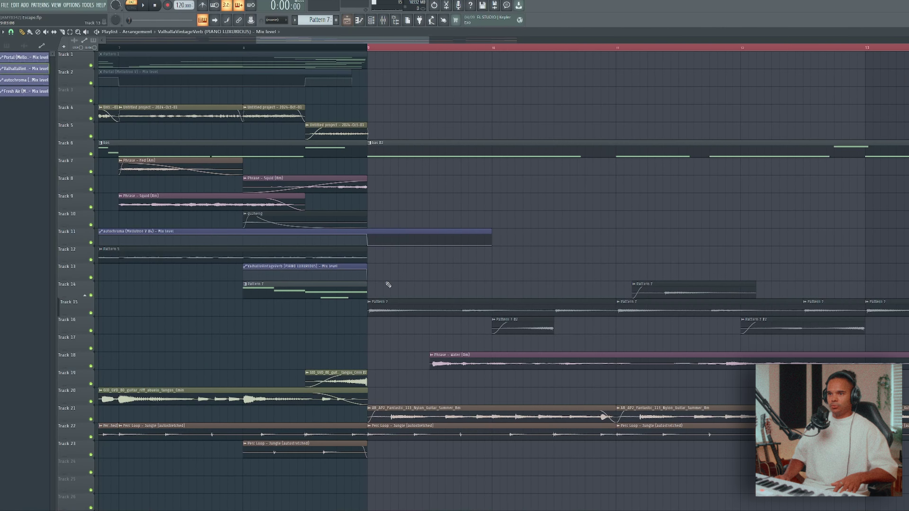
{"action": "scroll", "coordinate": [373, 275], "scroll_direction": "up", "scroll_amount": 2, "text": "ctrl"}
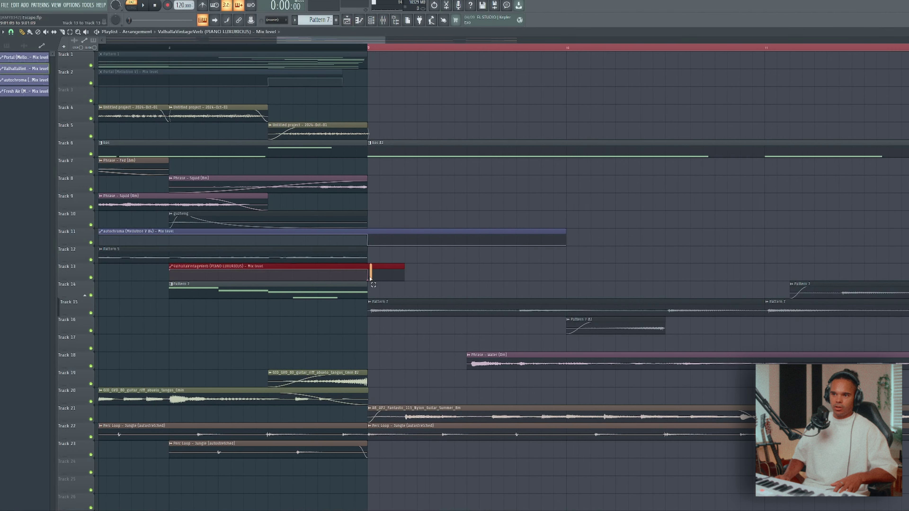
{"action": "scroll", "coordinate": [453, 312], "scroll_direction": "down", "scroll_amount": 4, "text": "ctrl"}
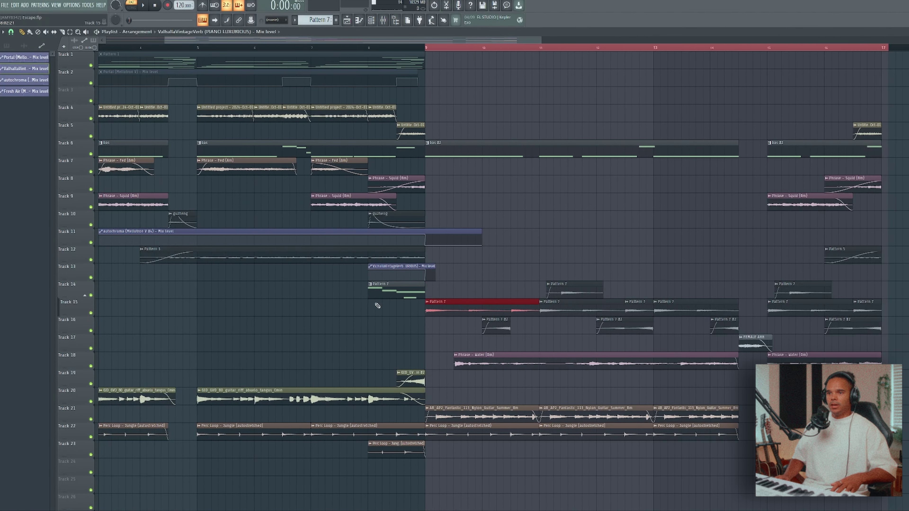
Solo Tracks 13 to 16, and play and review the Pattern 7 piano layers from bar 9 onward.
{"action": "left_click", "coordinate": [452, 305]}
{"action": "scroll", "coordinate": [443, 310], "scroll_direction": "up", "scroll_amount": 2, "text": "ctrl"}
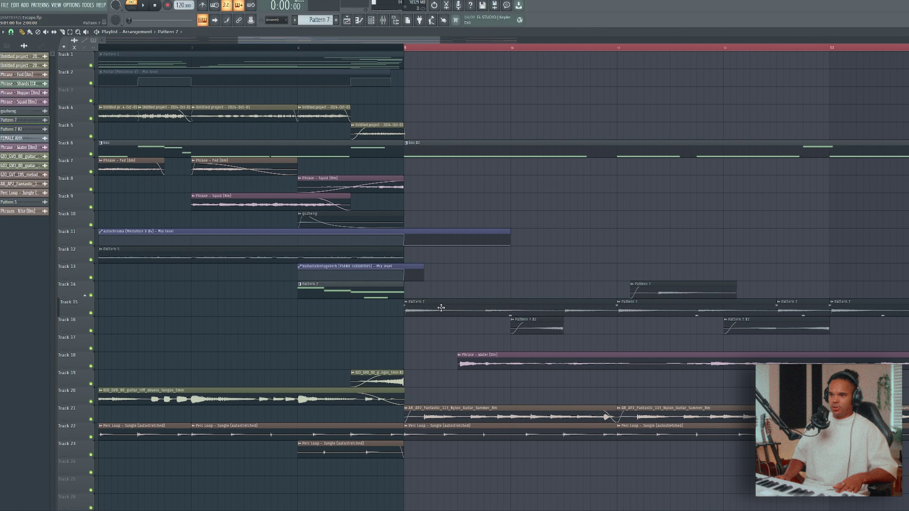
{"action": "right_click", "coordinate": [94, 315]}
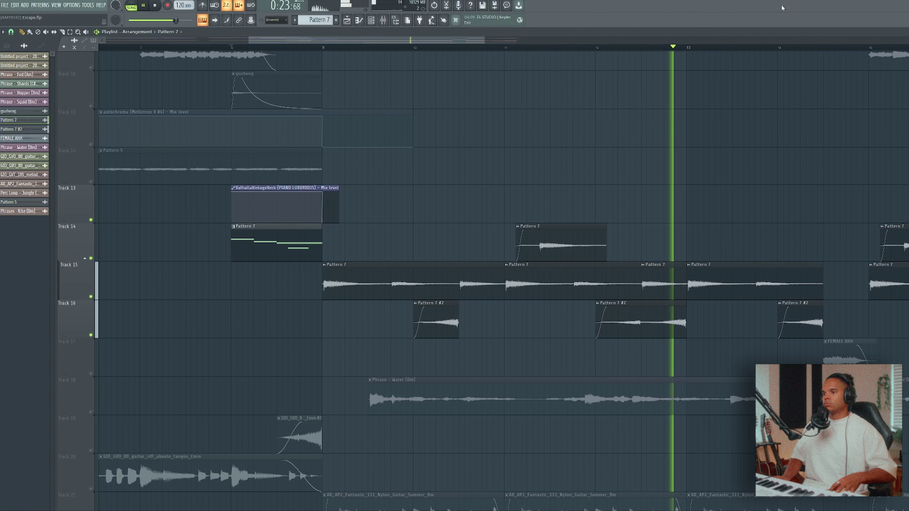
{"action": "scroll", "coordinate": [498, 39], "scroll_direction": "down", "scroll_amount": 5}
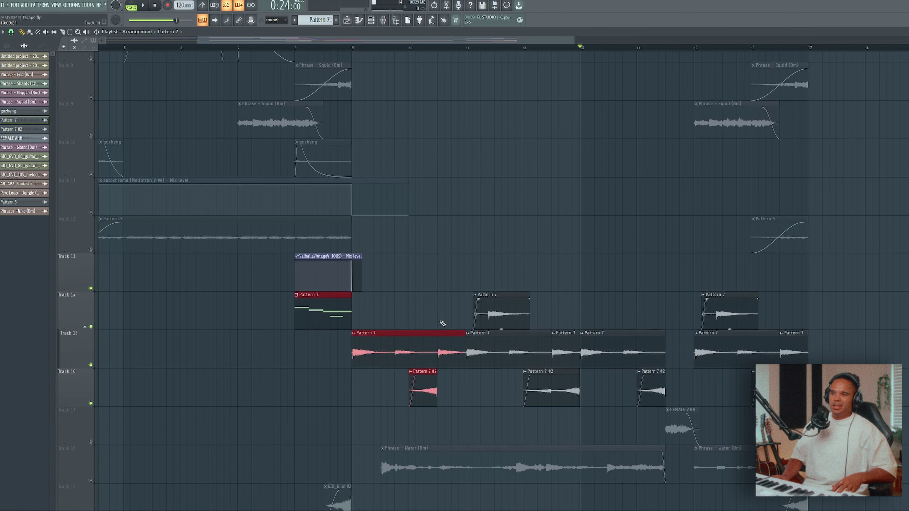
{"action": "scroll", "coordinate": [443, 324], "scroll_direction": "up", "scroll_amount": 1}
{"action": "scroll", "coordinate": [353, 121], "scroll_direction": "up", "scroll_amount": 5}
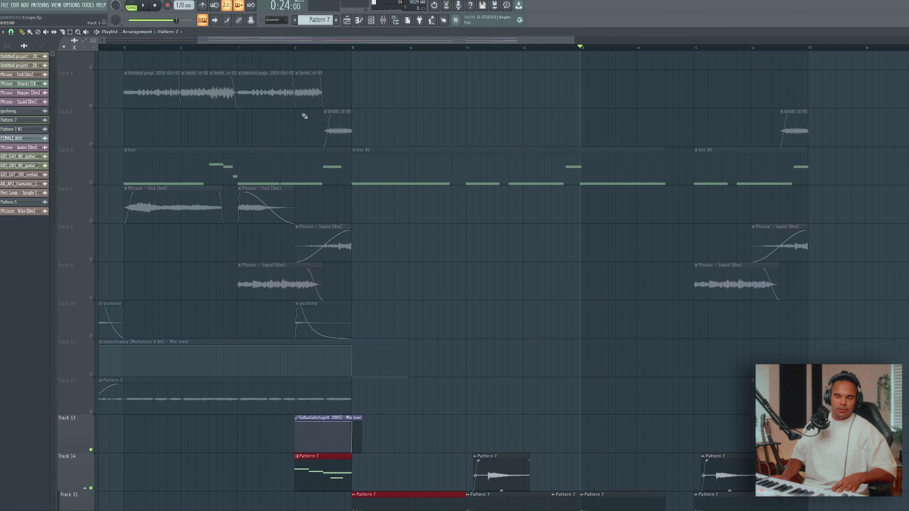
{"action": "scroll", "coordinate": [507, 281], "scroll_direction": "down", "scroll_amount": 5}
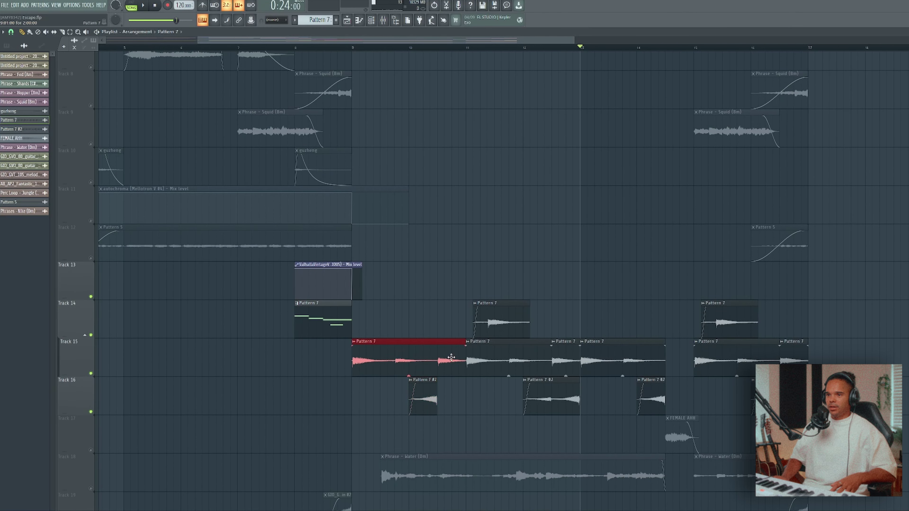
Play and review the Pattern 8 notes of the PIANO LUXURIOUS channel in the piano roll, and return to the playlist.
{"action": "scroll", "coordinate": [423, 330], "scroll_direction": "down", "scroll_amount": 2, "text": "ctrl"}
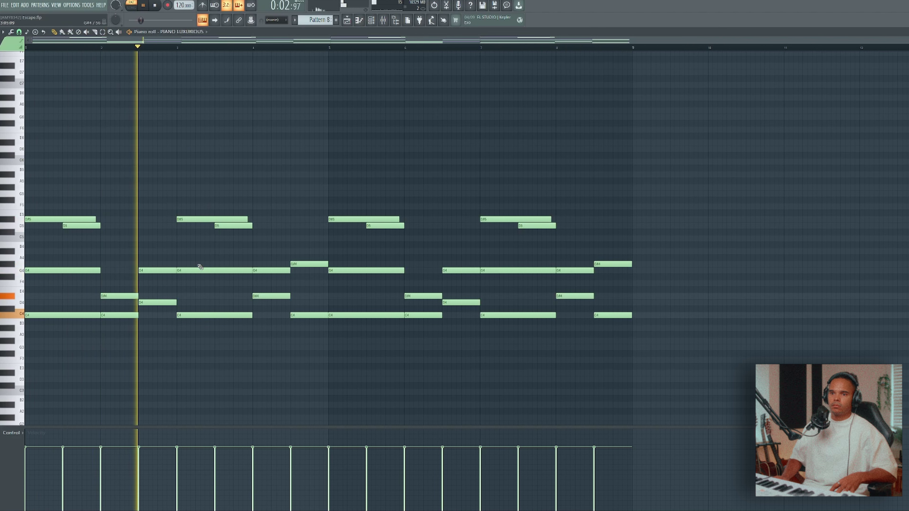
{"action": "left_click_drag", "start_coordinate": [280, 240], "coordinate": [357, 328]}
{"action": "left_click", "coordinate": [347, 240]}
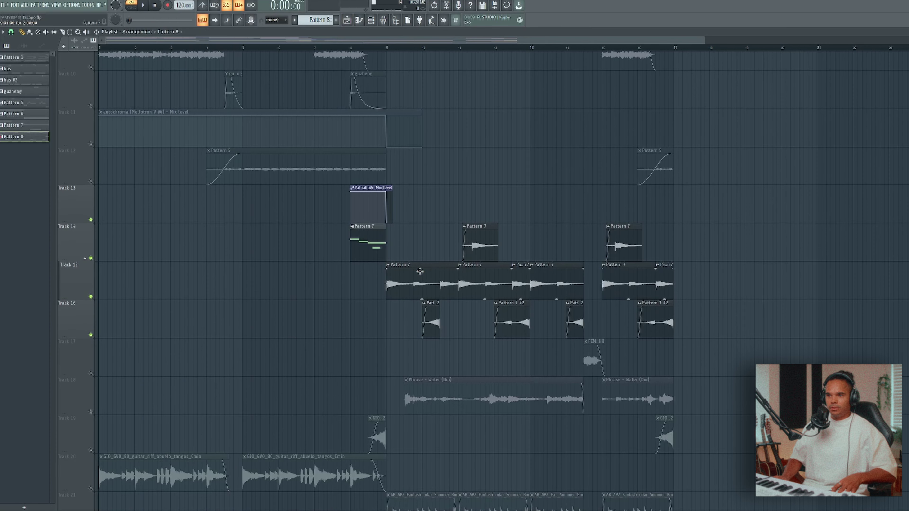
Inspect the first Pattern 7 audio clip on Track 15 and the first Pattern 7 #2 clip on Track 16.
{"action": "double_click", "coordinate": [420, 271]}
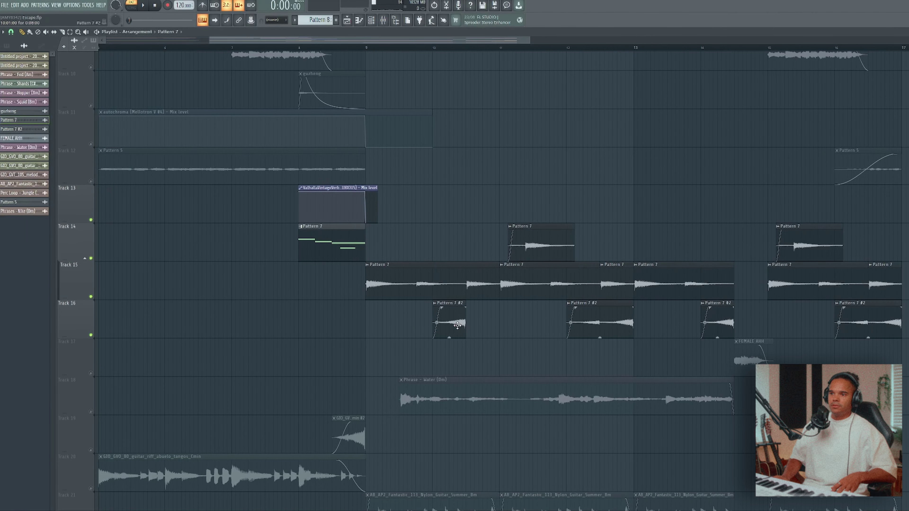
{"action": "double_click", "coordinate": [465, 328]}
{"action": "left_click_drag", "start_coordinate": [383, 324], "coordinate": [404, 327]}
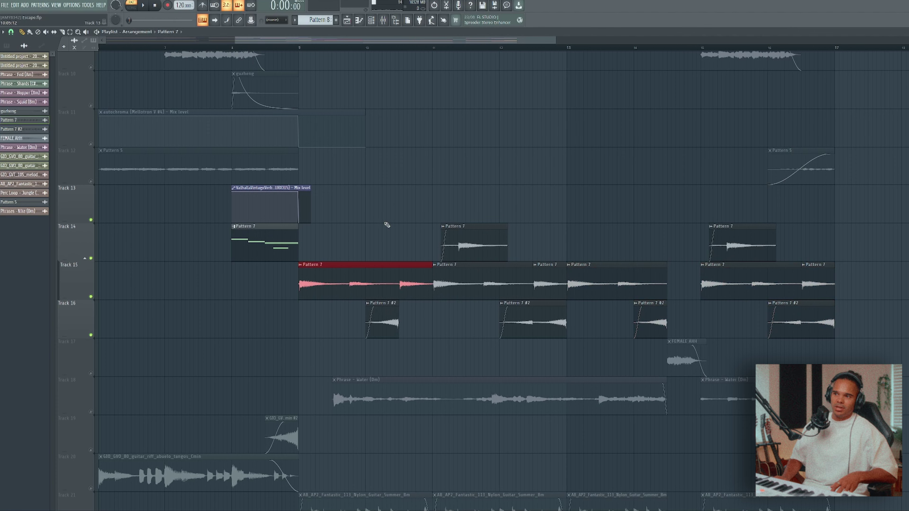
Play the bas #2 clip on Track 6 from bar 9 and examine its BASS VINTAGE notes in the piano roll.
{"action": "scroll", "coordinate": [673, 301], "scroll_direction": "up", "scroll_amount": 2}
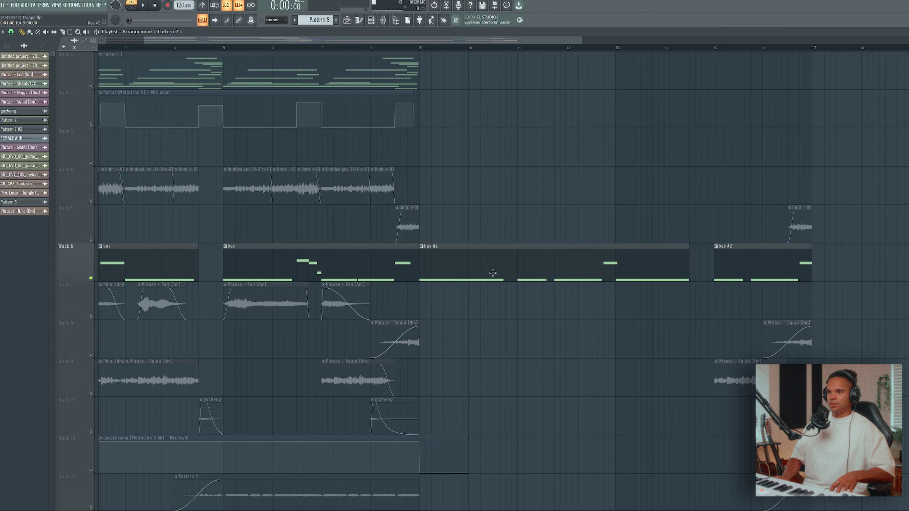
{"action": "key", "text": "space"}
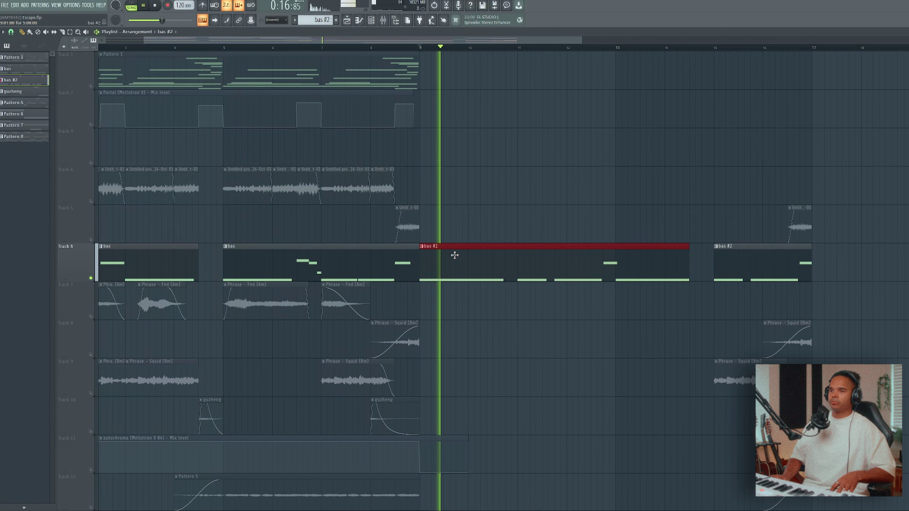
{"action": "double_click", "coordinate": [453, 254]}
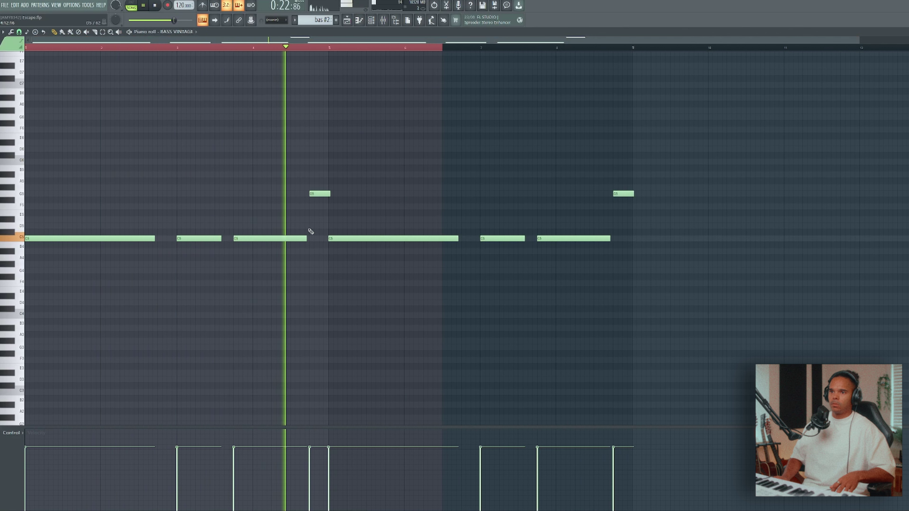
{"action": "double_click", "coordinate": [414, 49]}
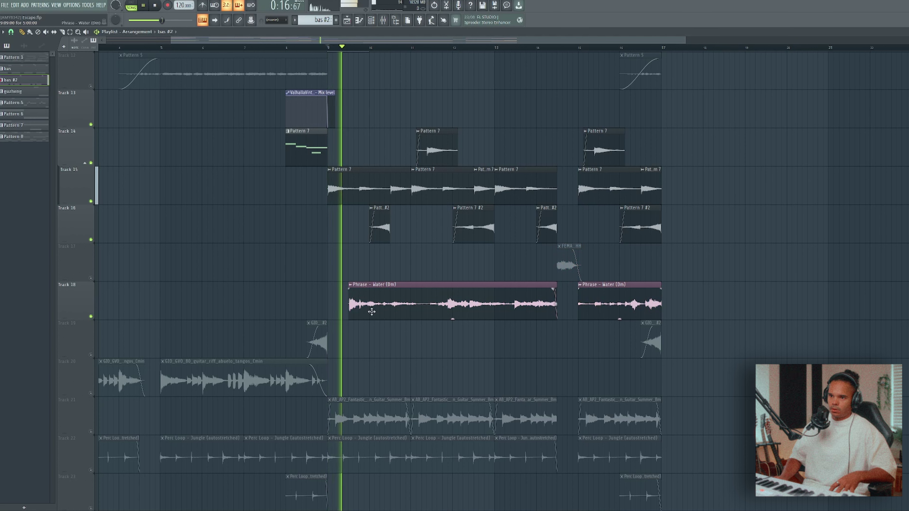
Select the Phrase - Water clips on Track 18 and audition them with that track soloed.
{"action": "left_click_drag", "start_coordinate": [355, 283], "coordinate": [557, 318]}
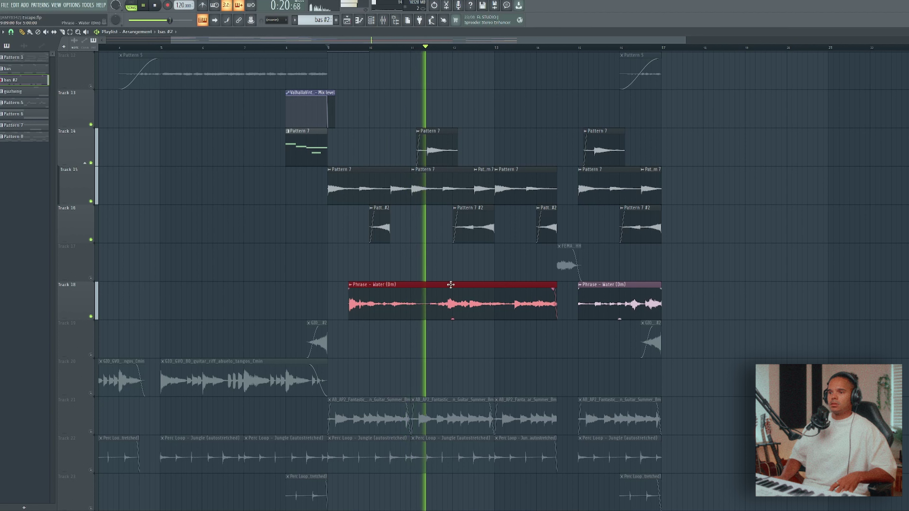
{"action": "right_click", "coordinate": [91, 316]}
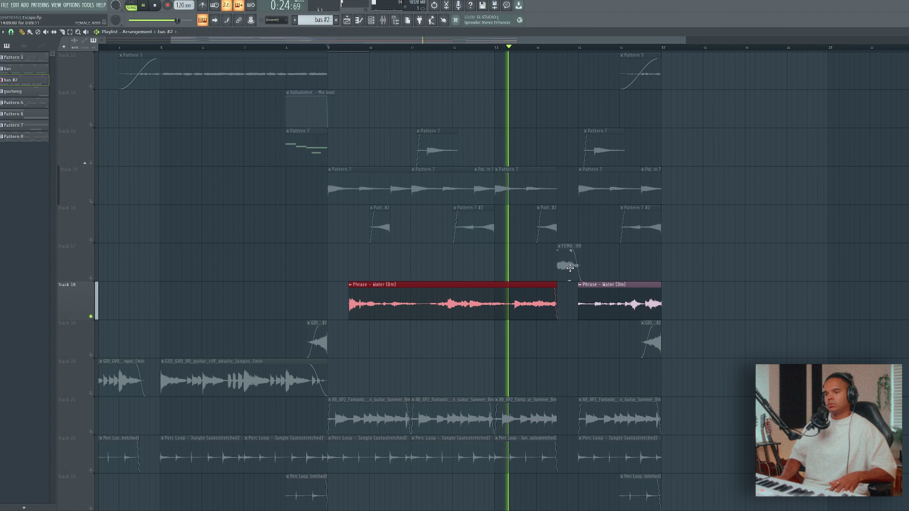
{"action": "left_click_drag", "start_coordinate": [568, 283], "coordinate": [654, 310]}
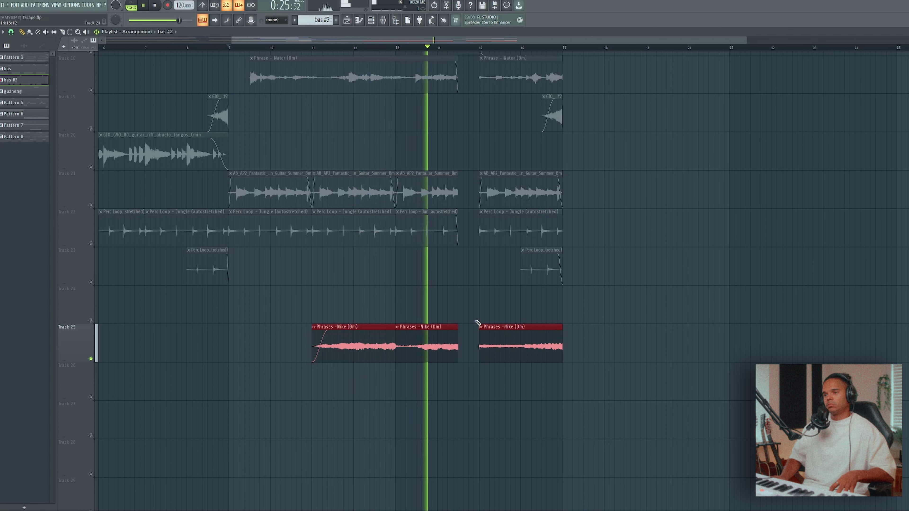
Play the combined layers from bar 9 and select the first two Phrases -Nike clips on Track 25.
{"action": "left_click", "coordinate": [469, 344]}
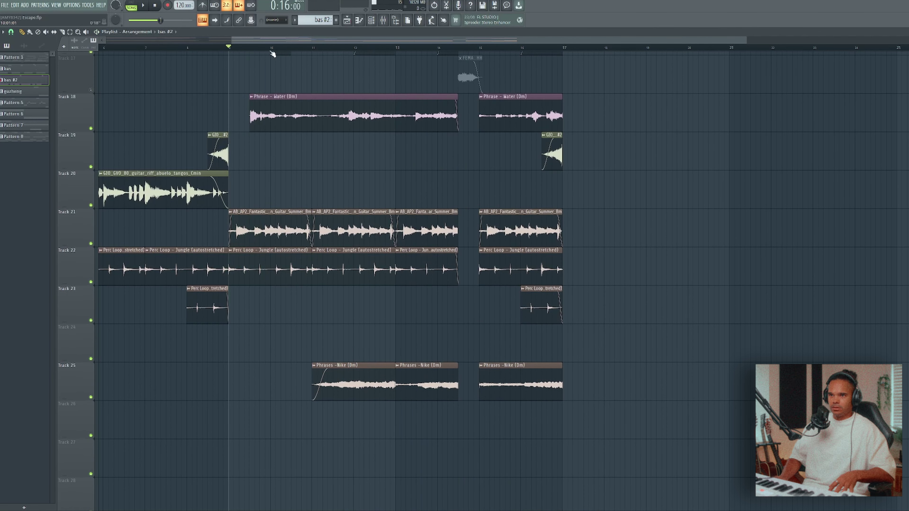
{"action": "key", "text": "space"}
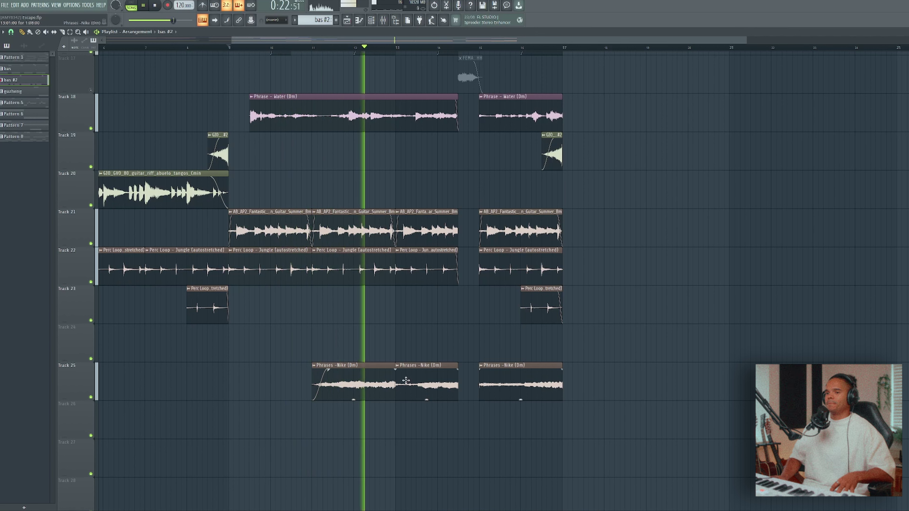
{"action": "left_click_drag", "start_coordinate": [367, 369], "coordinate": [446, 393]}
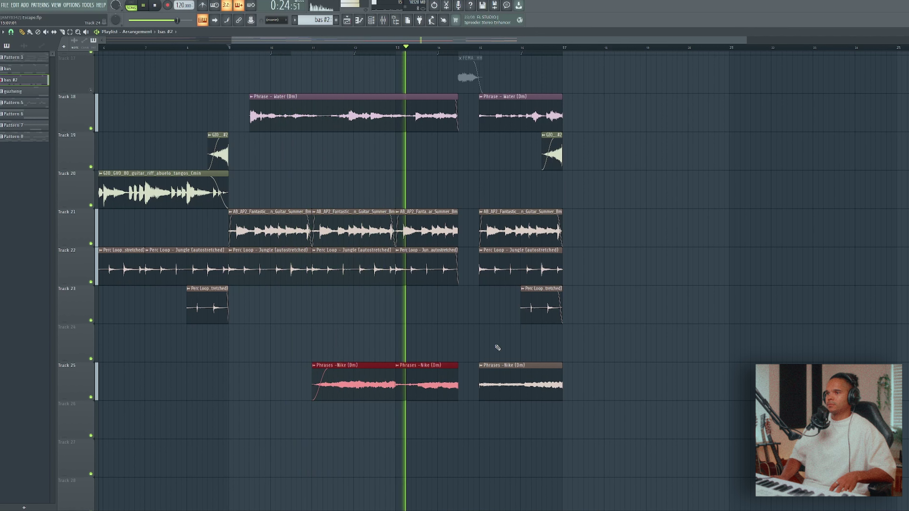